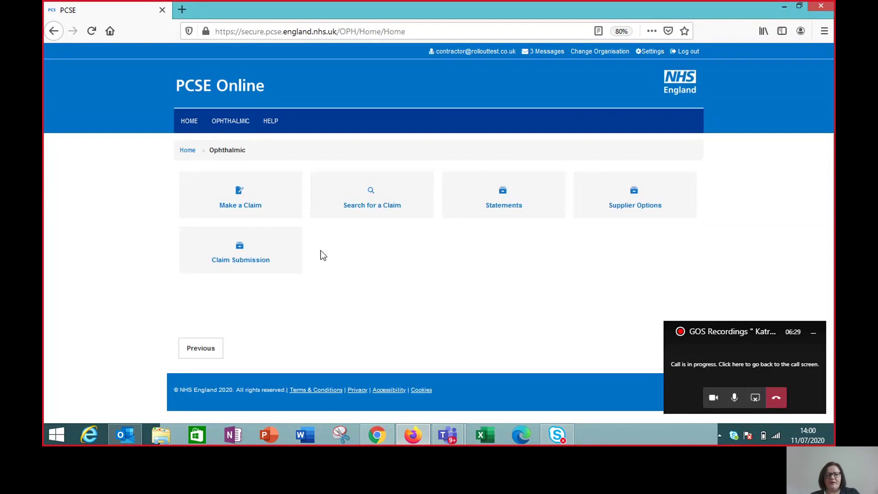
# - Open the GOS 6 PVN create form via Make a Claim > GOS6 > Create a GOS 6 PVN
pyautogui.click(240, 194)
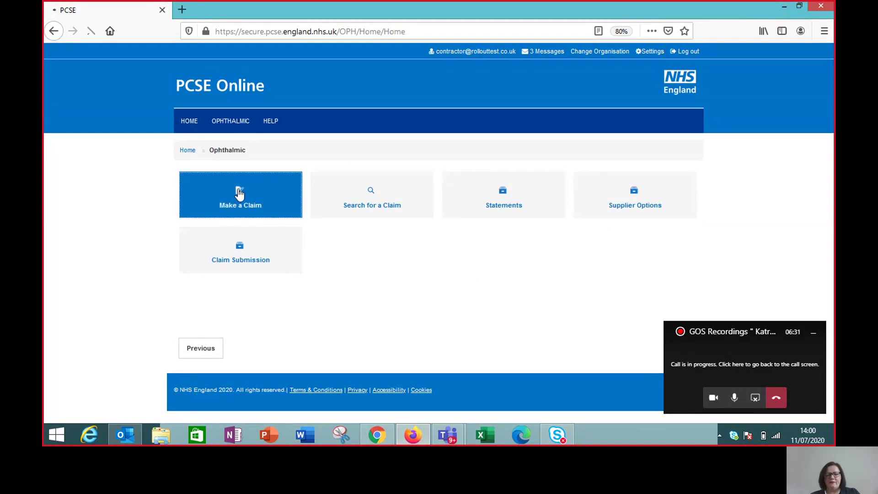
pyautogui.click(258, 250)
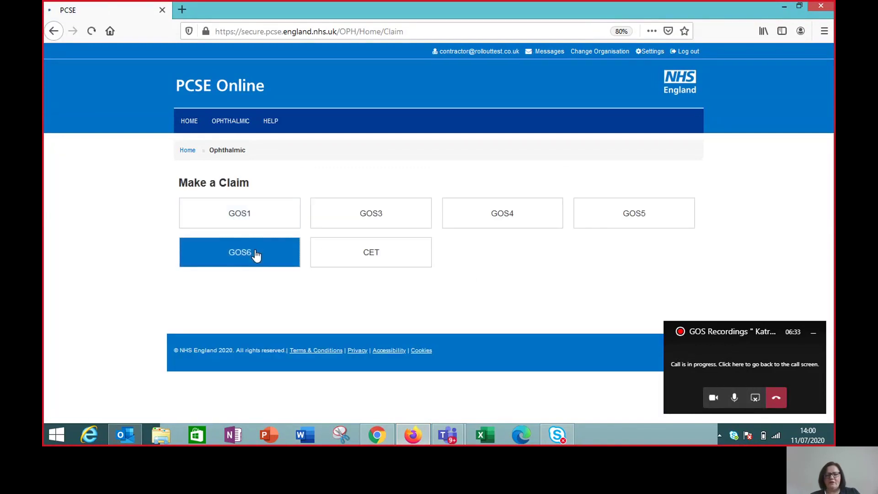
pyautogui.click(228, 227)
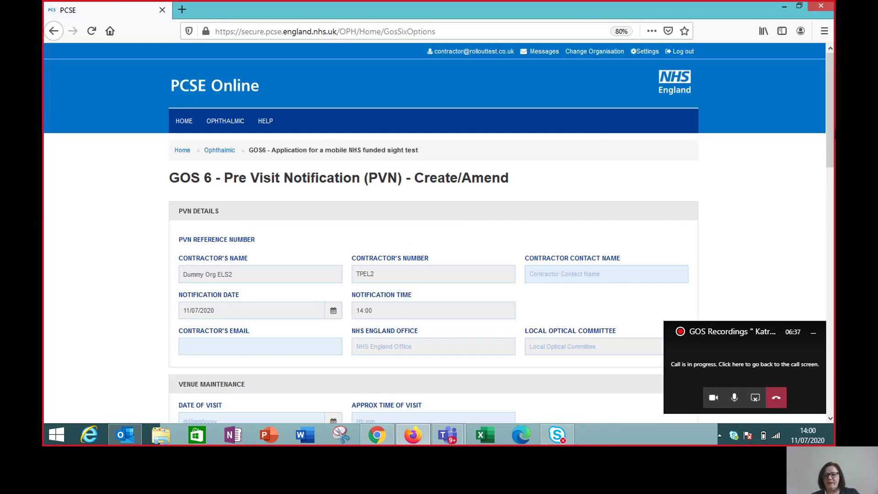
pyautogui.moveTo(831, 142); pyautogui.dragTo(835, 187)
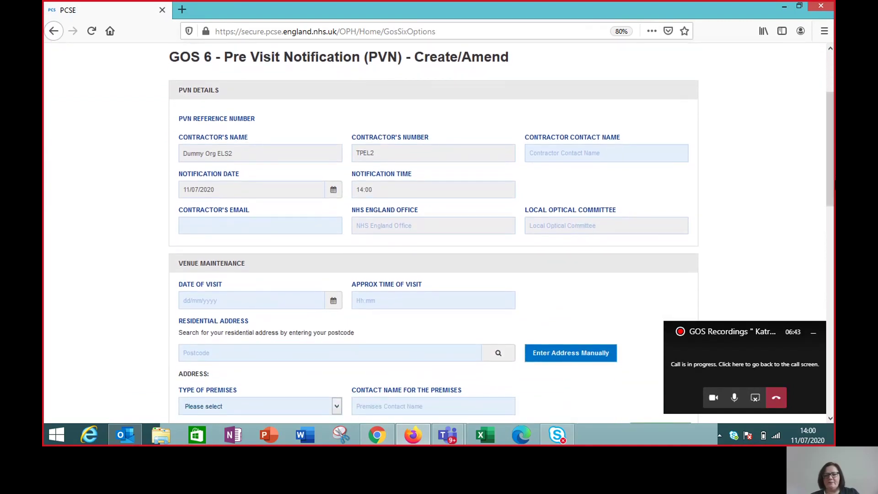
# - Enter the contractor contact name and the contractor's e-mail address on the PVN form
pyautogui.click(584, 156)
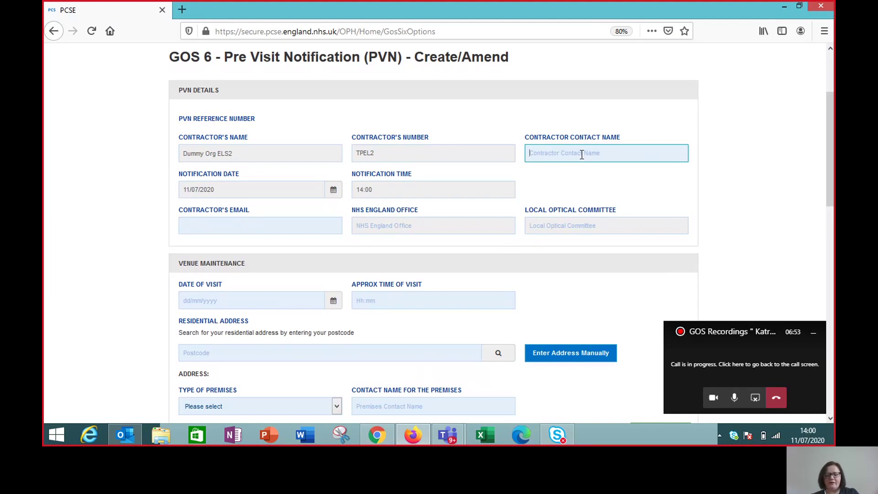
pyautogui.write('Test')
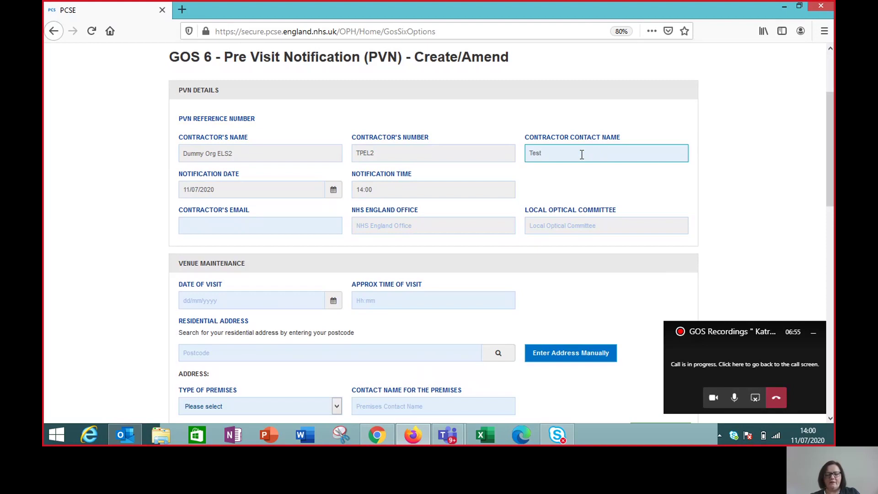
pyautogui.write(' Contact')
pyautogui.write('Tes')
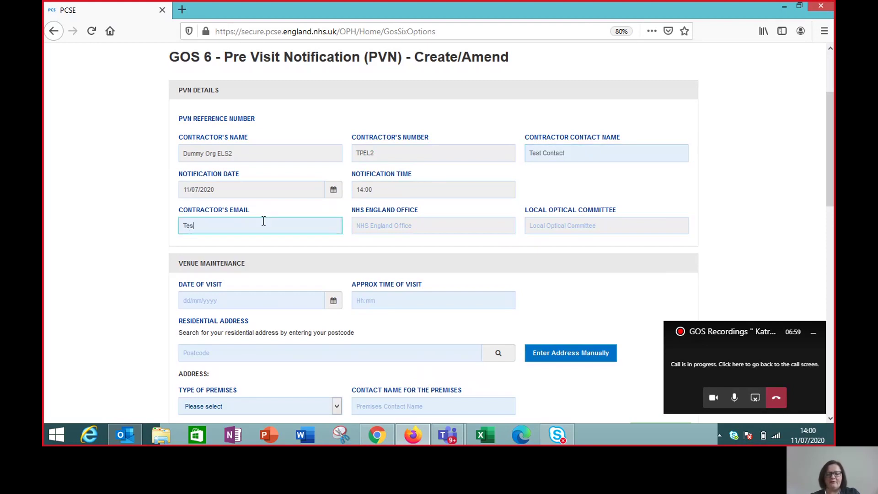
pyautogui.write('t@email.')
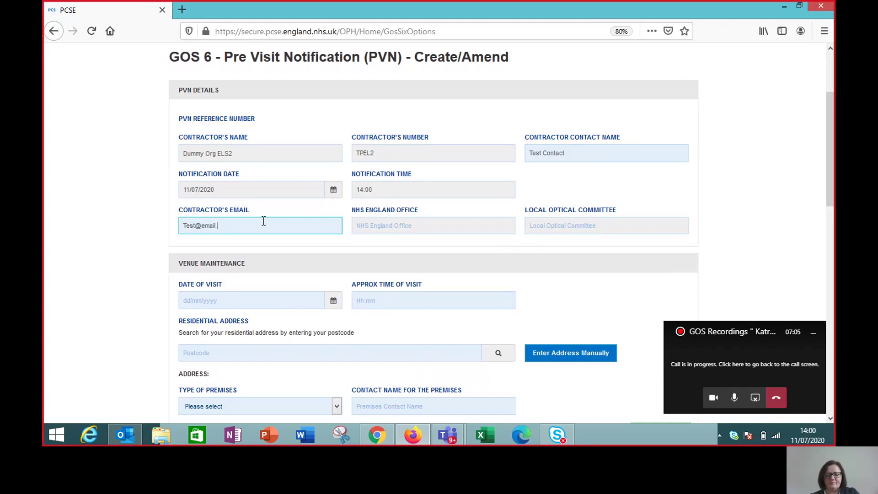
pyautogui.write('co.uk')
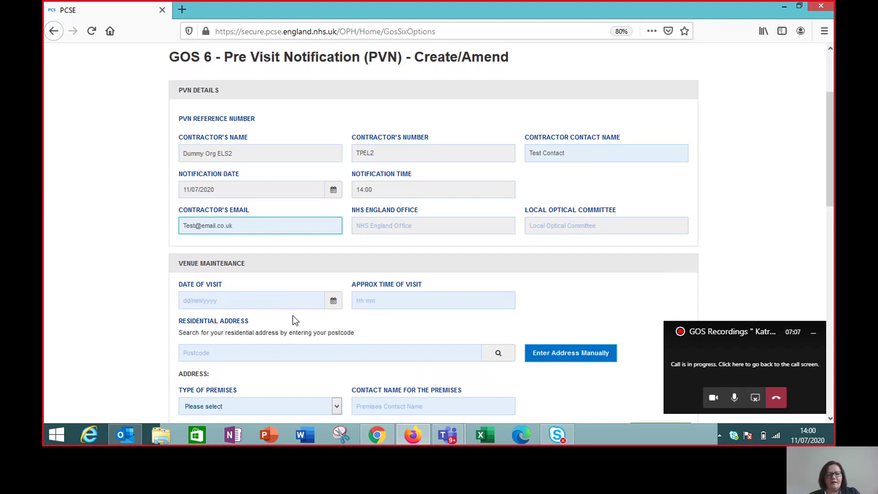
# - Set Date of Visit 27/07/2020 and Approx Time 10:00, then type the venue postcode
pyautogui.click(332, 303)
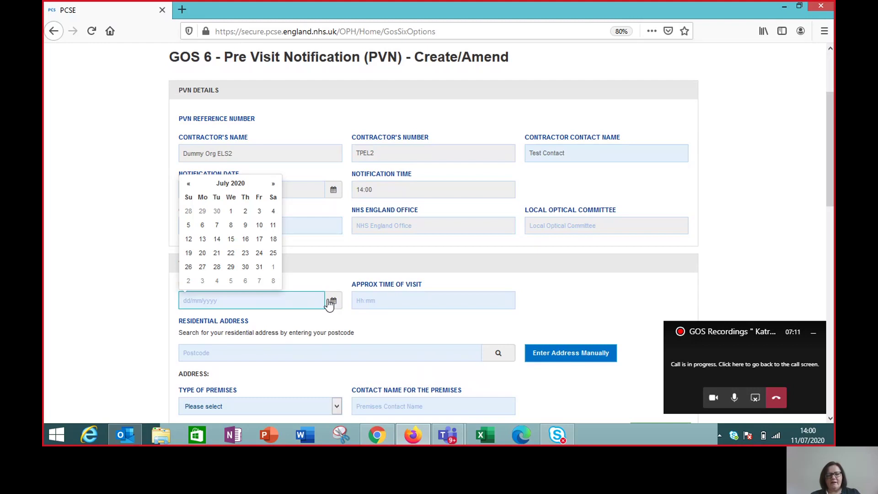
pyautogui.click(203, 268)
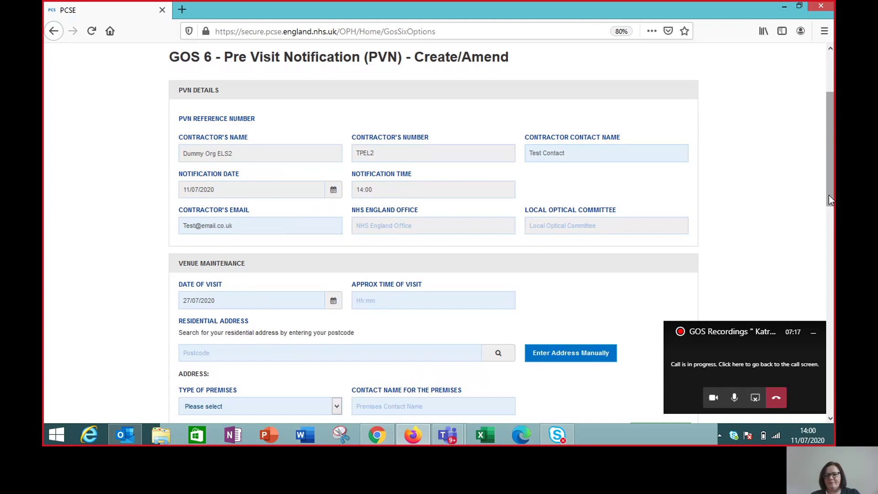
pyautogui.moveTo(830, 200); pyautogui.dragTo(830, 227)
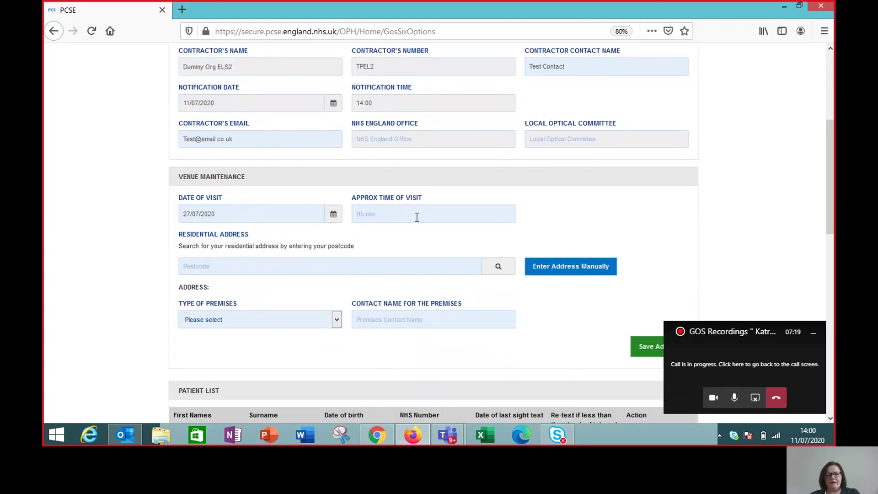
pyautogui.click(364, 215)
pyautogui.write('1')
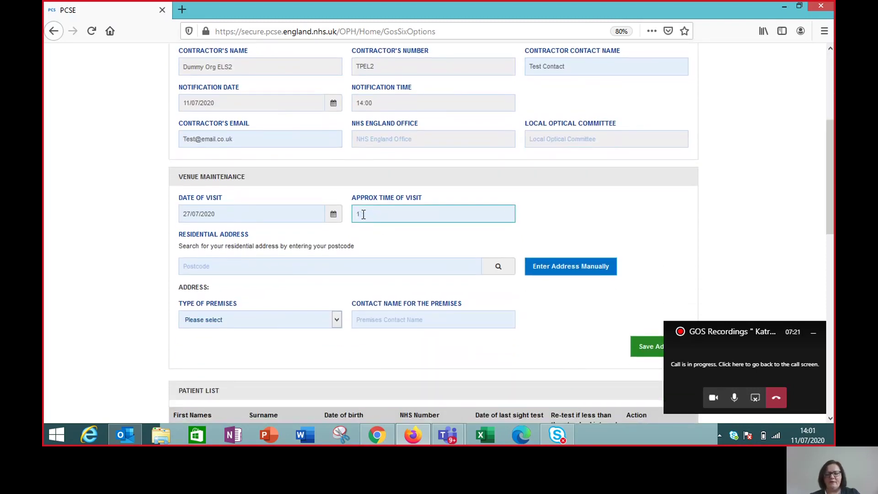
pyautogui.write('0:00')
pyautogui.click(187, 267)
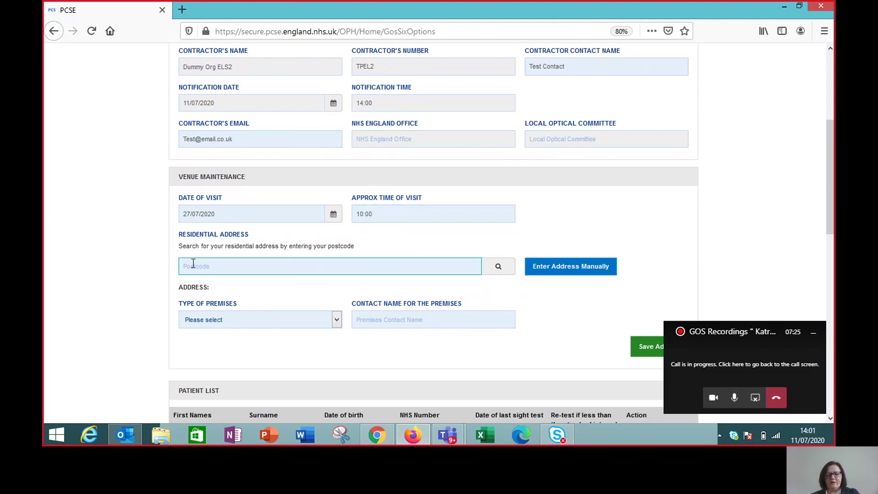
pyautogui.write('LS1')
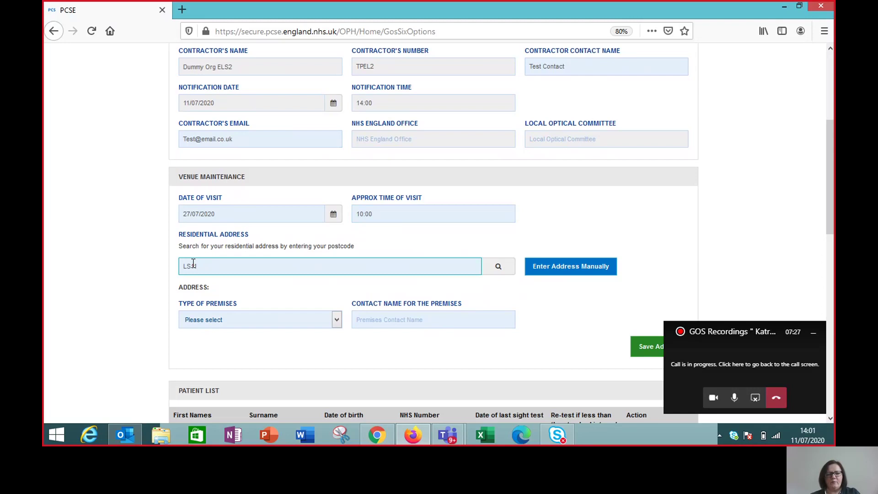
pyautogui.write('1 0PA')
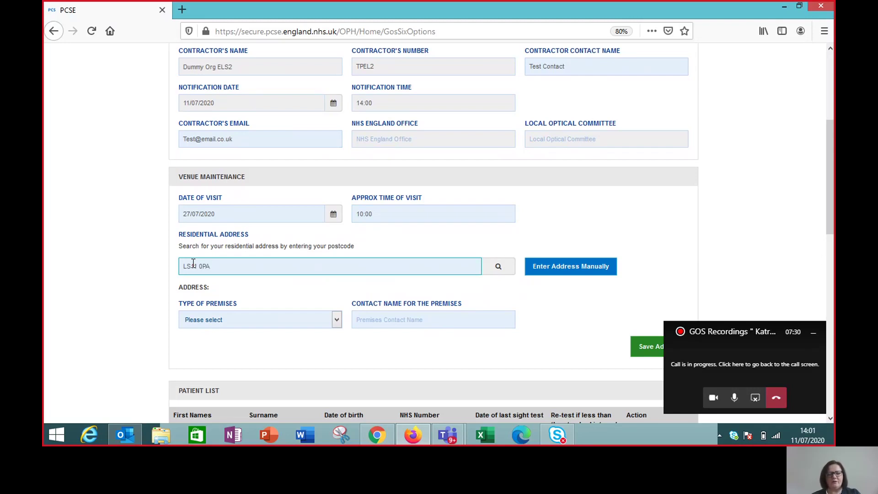
# - Look up the postcode and select the first matching venue address
pyautogui.click(499, 268)
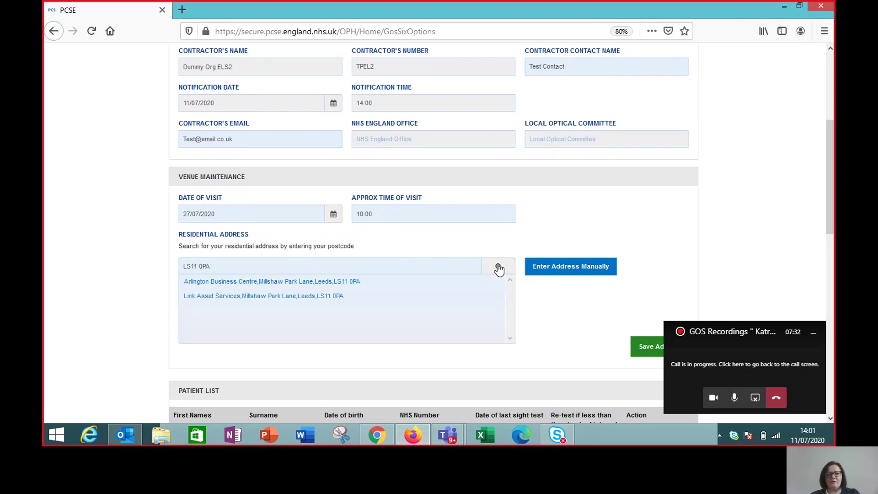
pyautogui.click(332, 282)
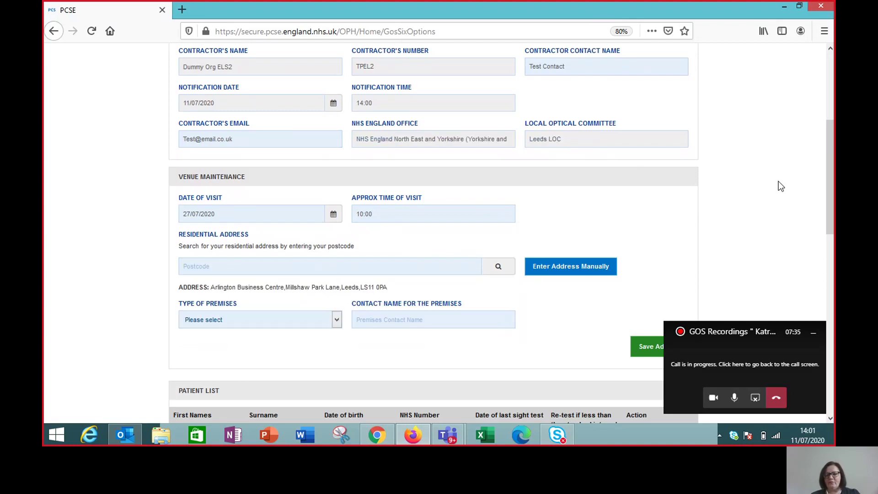
pyautogui.scroll(-3, 830, 217)
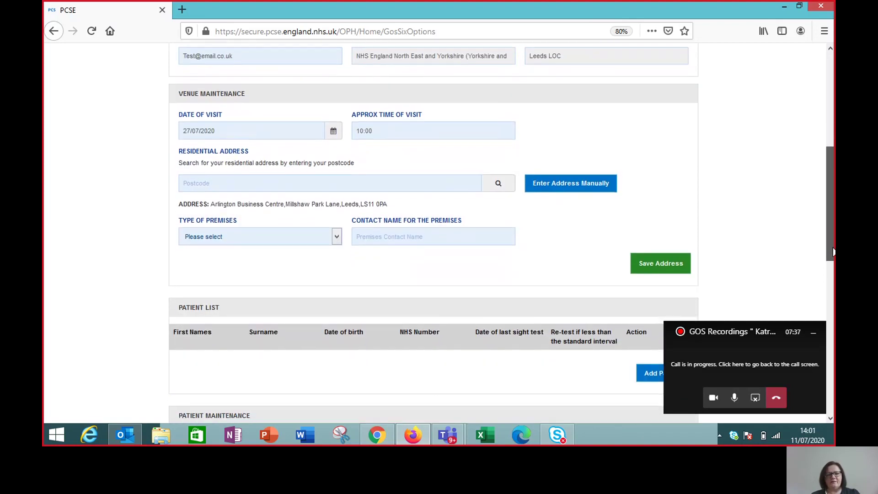
# - Set Type of Premises to (R) - Residential Home and enter the premises contact name
pyautogui.click(338, 226)
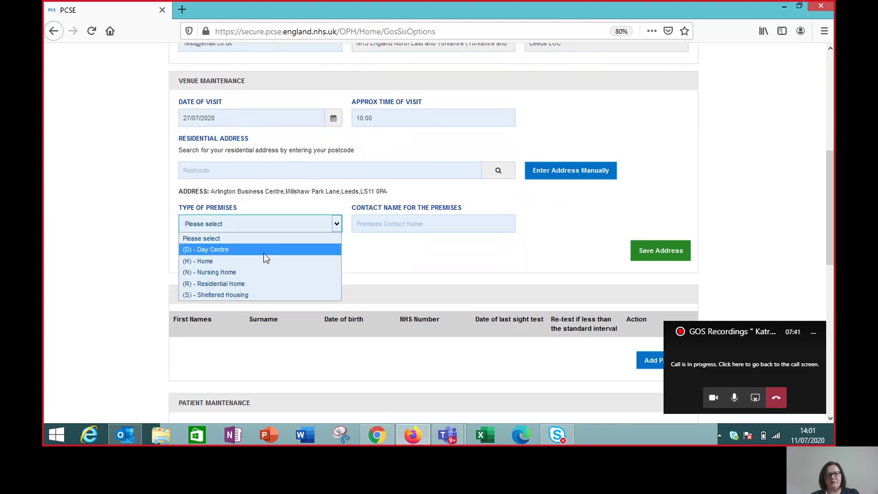
pyautogui.click(250, 284)
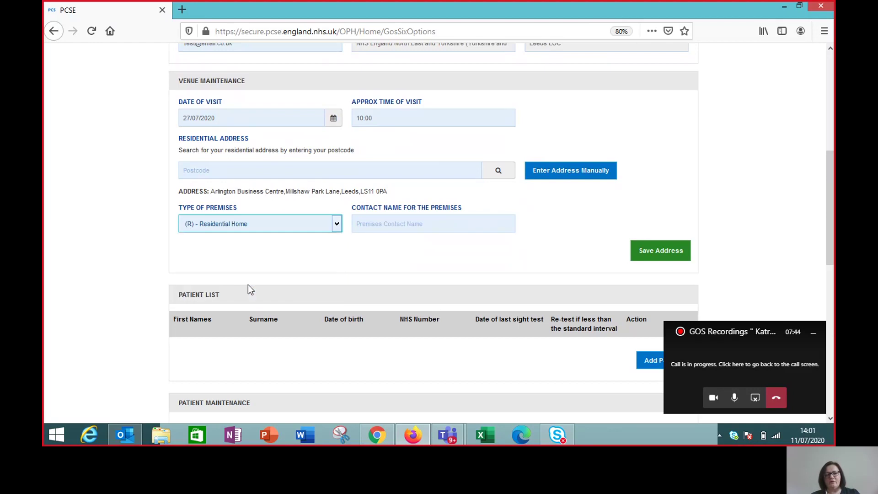
pyautogui.click(375, 223)
pyautogui.write('M')
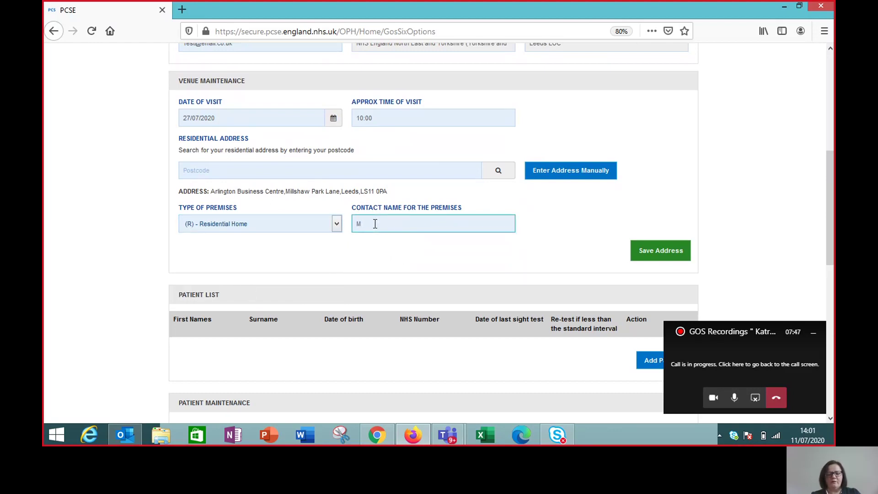
pyautogui.write('rs Sight Test')
# - Save the venue address and move down to the Patient Maintenance section
pyautogui.click(650, 250)
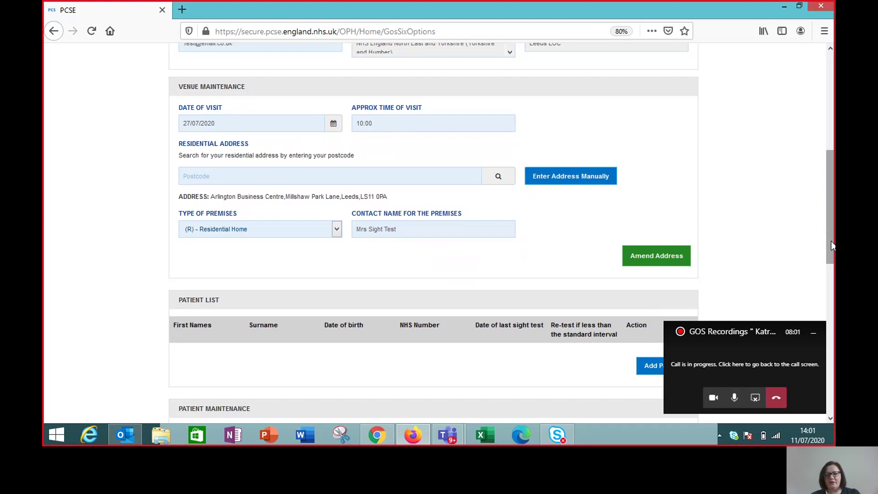
pyautogui.moveTo(831, 245); pyautogui.dragTo(831, 333)
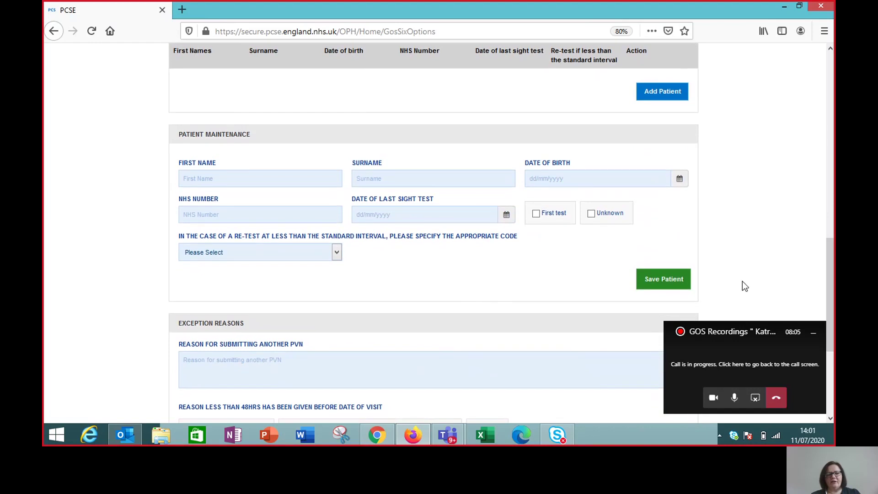
pyautogui.click(210, 177)
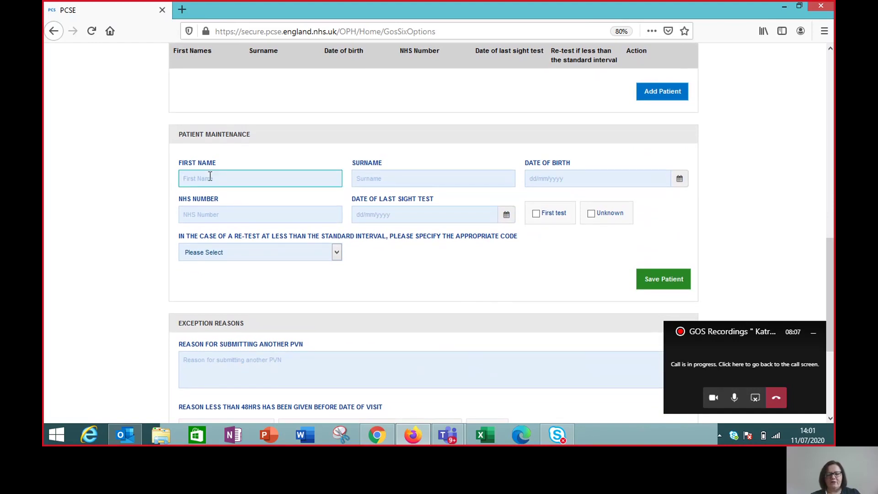
pyautogui.write('Patient')
pyautogui.click(400, 180)
pyautogui.write('One')
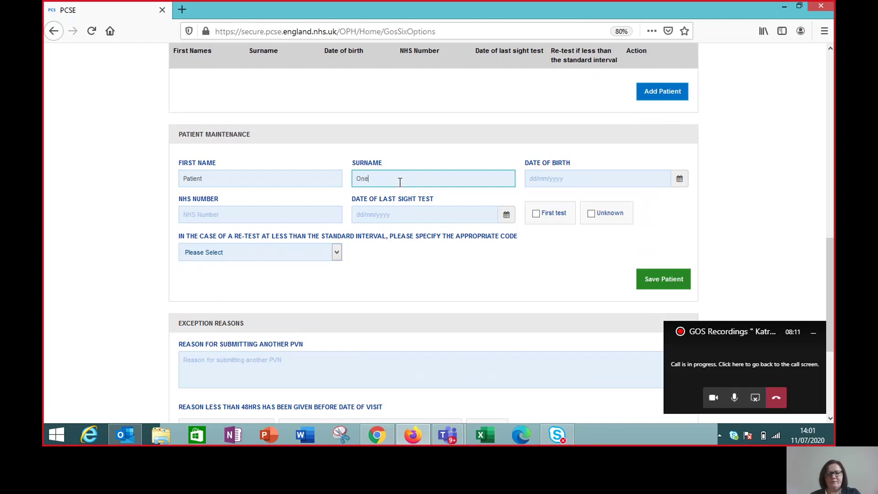
pyautogui.click(542, 179)
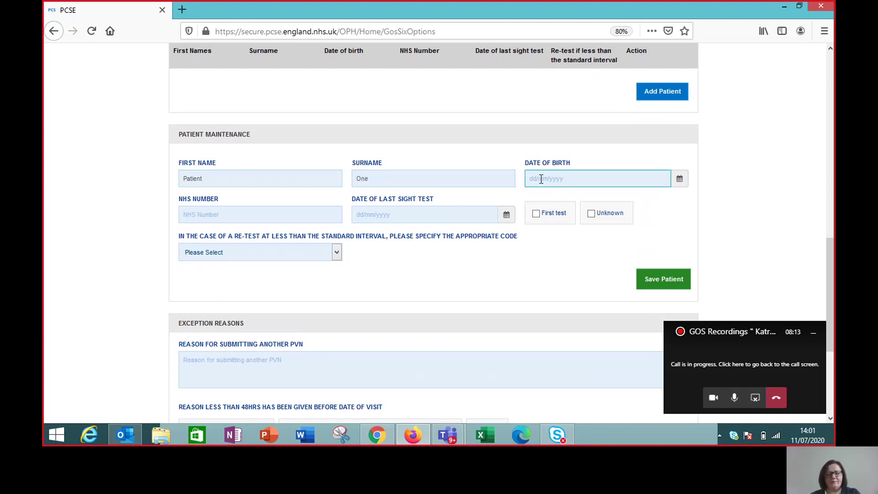
pyautogui.write('12/01/1940')
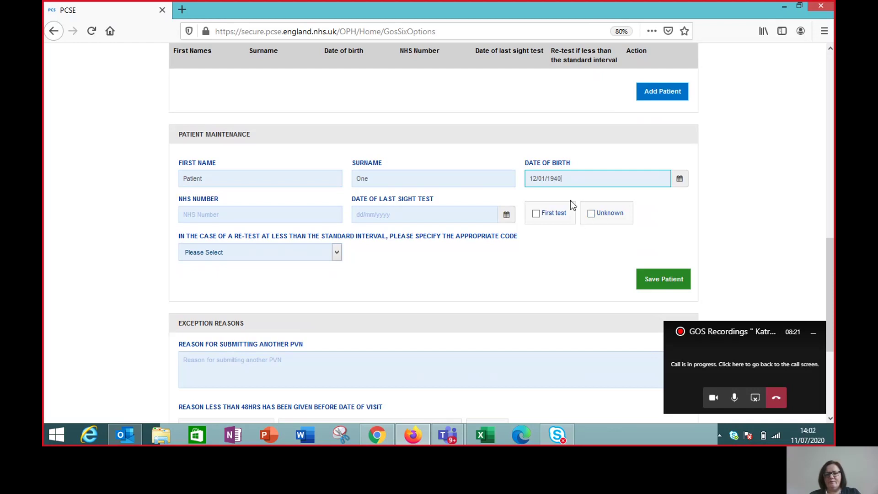
pyautogui.click(591, 214)
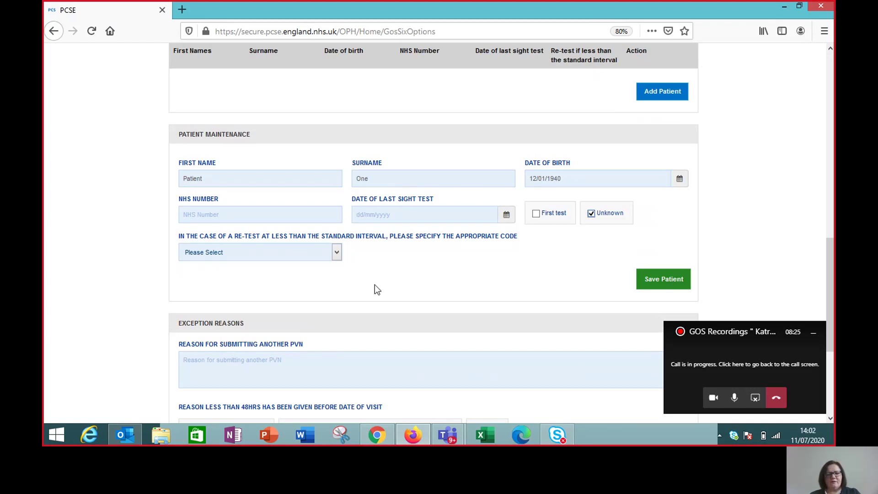
pyautogui.click(663, 282)
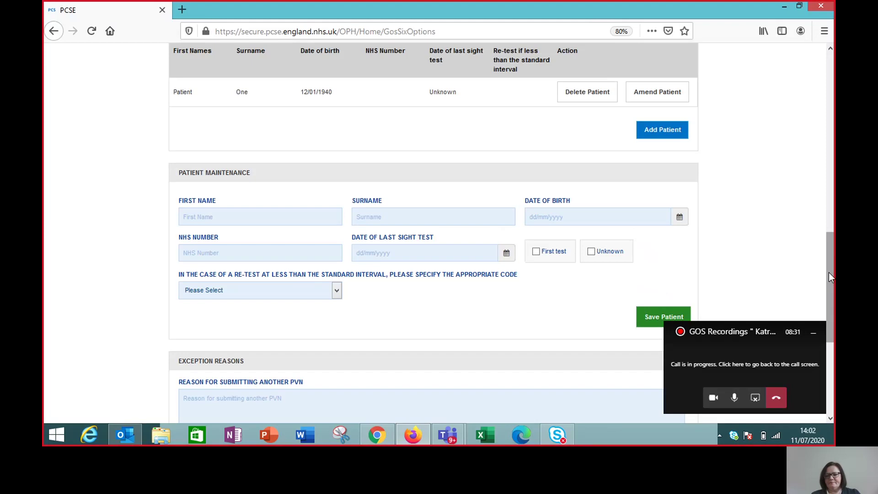
pyautogui.moveTo(829, 273); pyautogui.dragTo(831, 341)
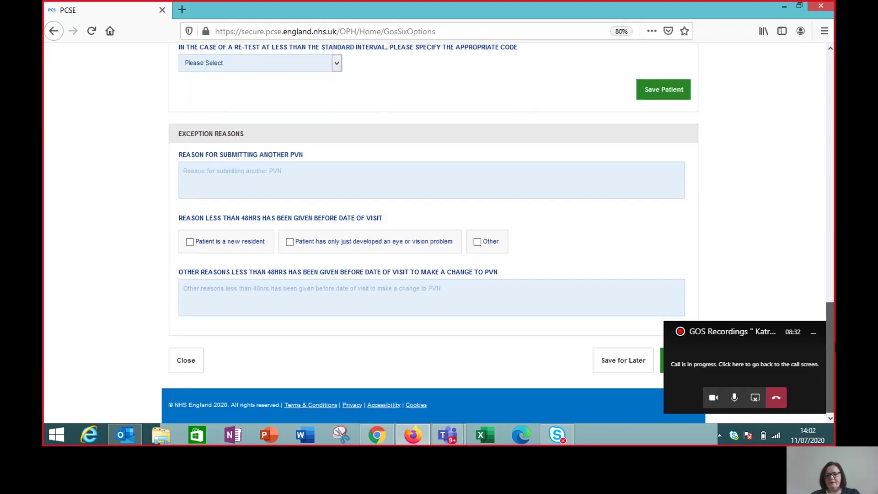
pyautogui.click(814, 333)
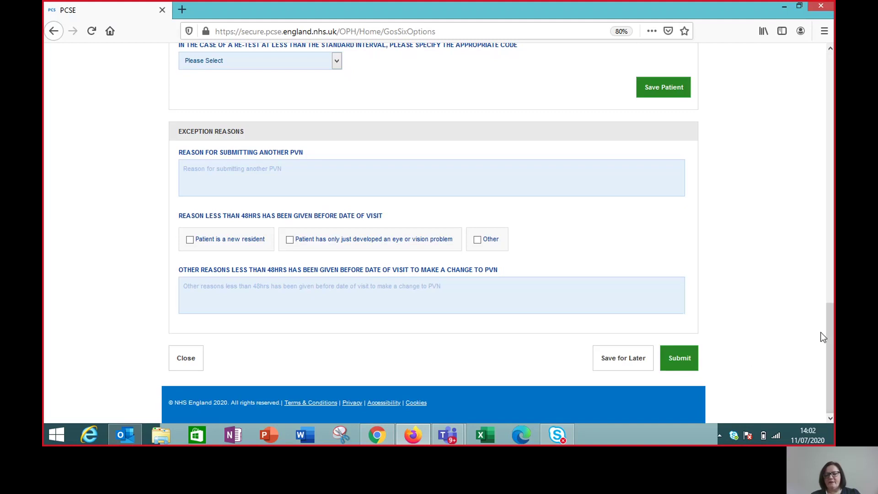
# - Add and save a second patient's name, date of birth 15/05/1930 and last sight test Unknown
pyautogui.moveTo(831, 353); pyautogui.dragTo(827, 275)
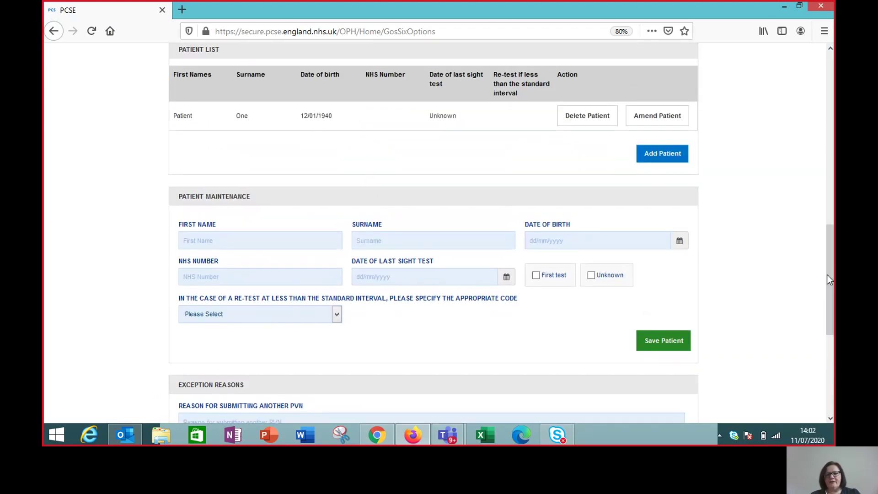
pyautogui.click(650, 156)
pyautogui.click(229, 244)
pyautogui.write('Pat')
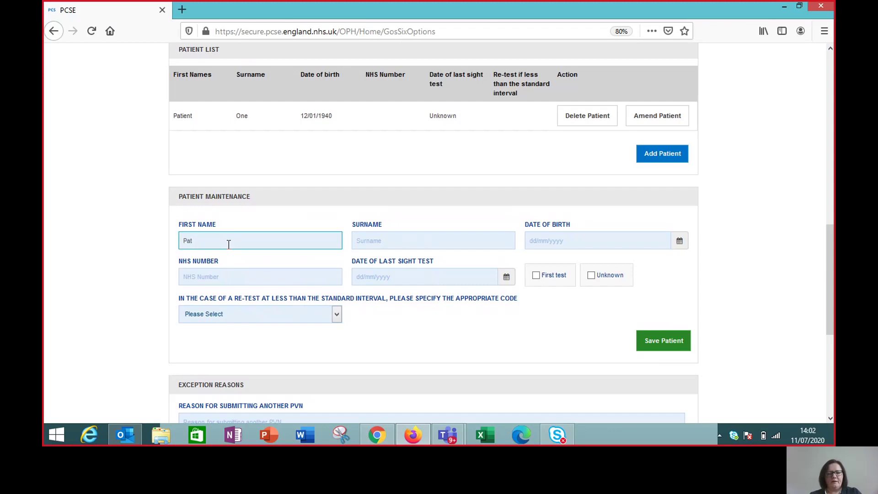
pyautogui.write('ient')
pyautogui.click(399, 243)
pyautogui.write('Two')
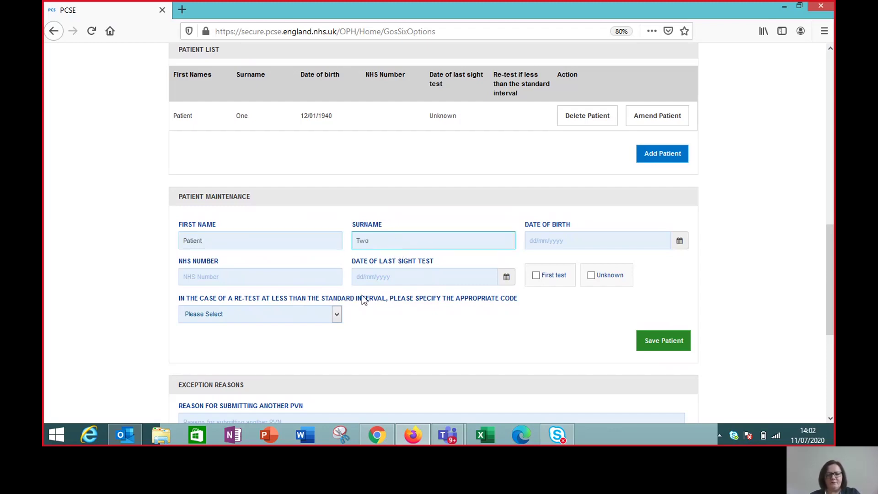
pyautogui.click(547, 242)
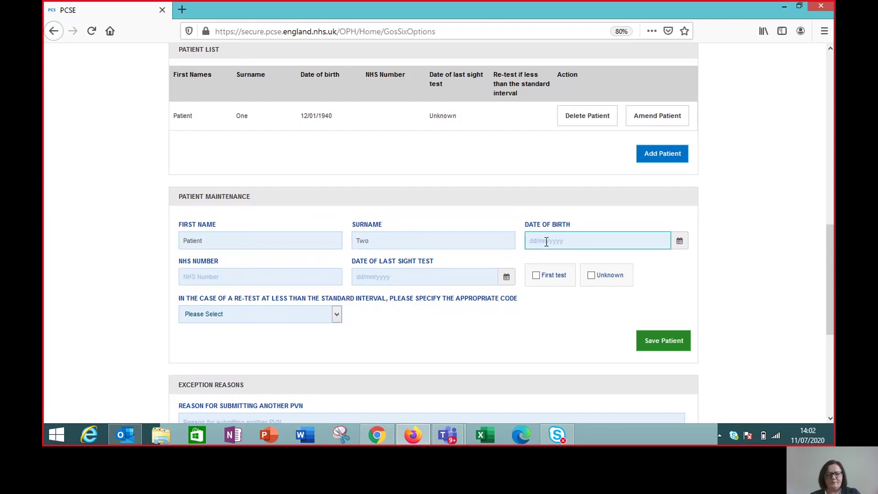
pyautogui.write('15/05')
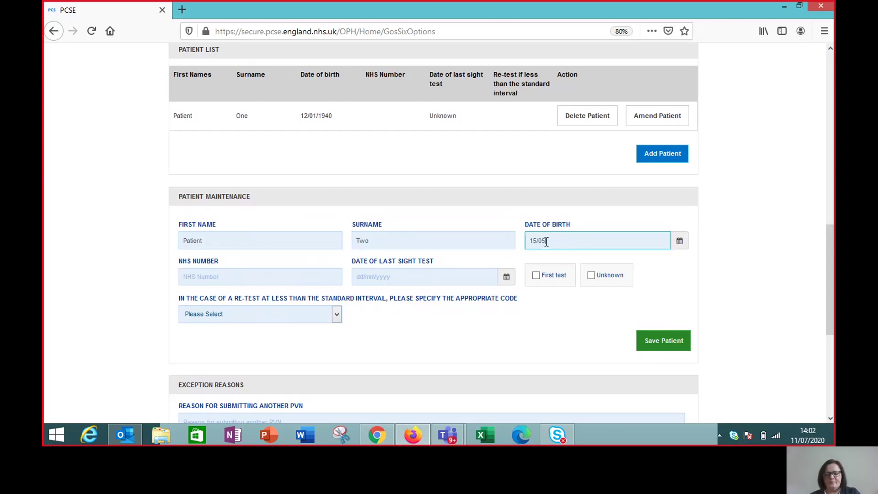
pyautogui.write('/19')
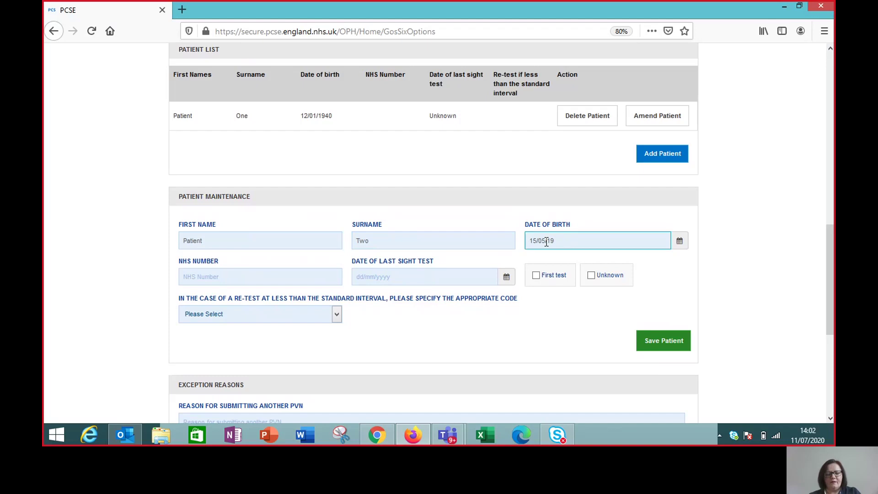
pyautogui.write('30')
pyautogui.click(591, 276)
pyautogui.click(683, 344)
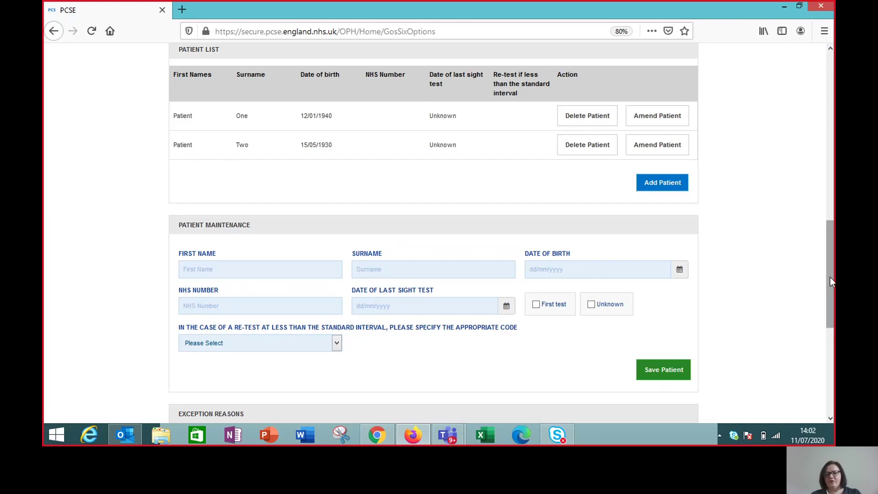
# - Submit the PVN and close the 'Your PVN has been submitted' confirmation
pyautogui.moveTo(830, 280); pyautogui.dragTo(833, 370)
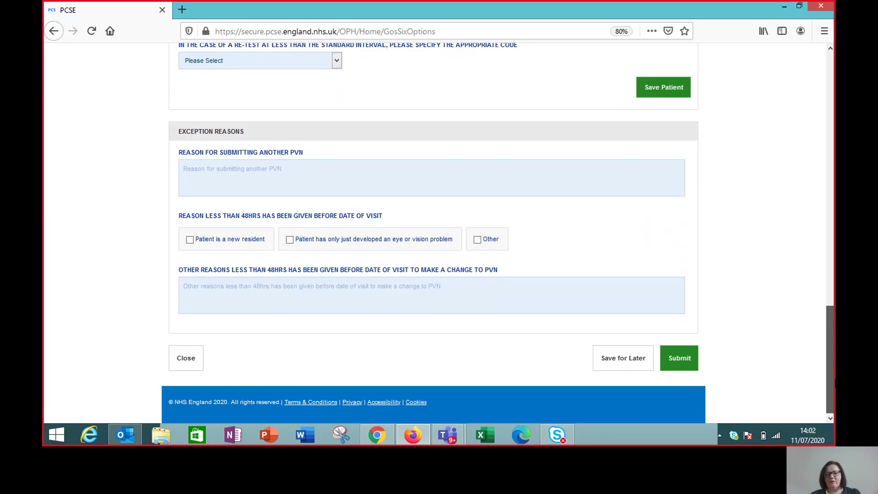
pyautogui.click(688, 368)
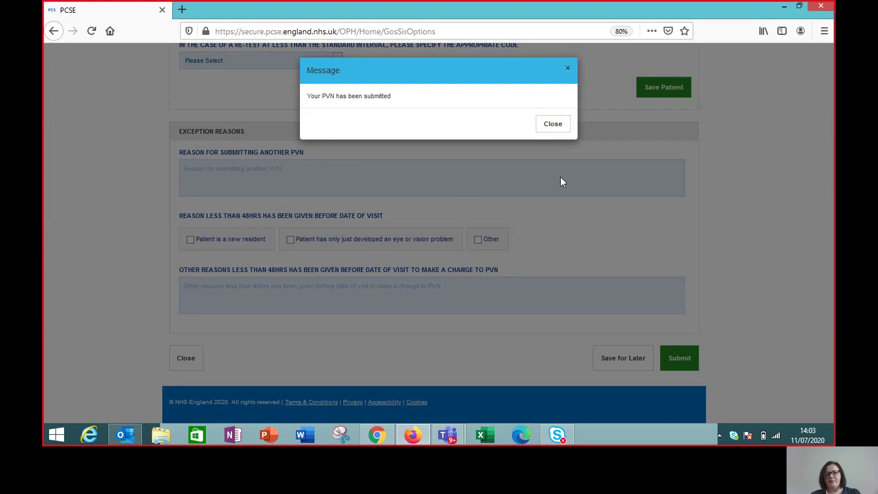
pyautogui.click(566, 127)
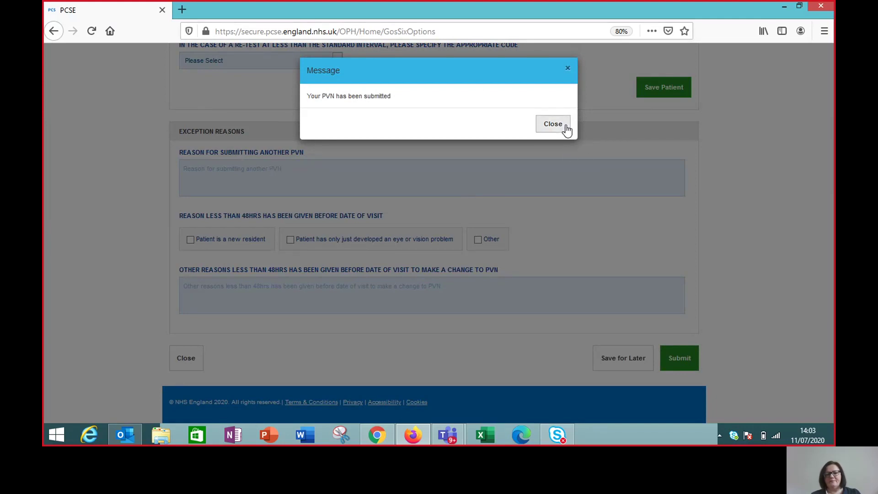
pyautogui.click(566, 125)
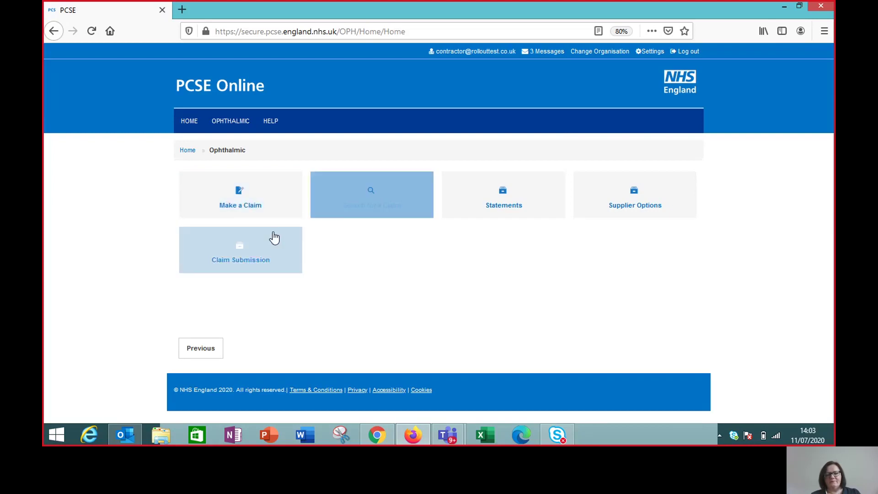
# - Go to Make a Claim > GOS6 > Search for an existing GOS 6 PVN
pyautogui.click(270, 208)
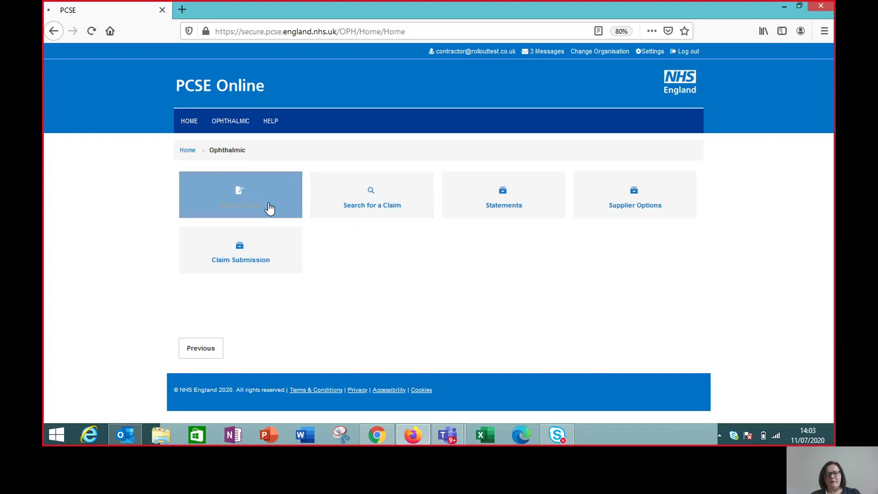
pyautogui.click(242, 245)
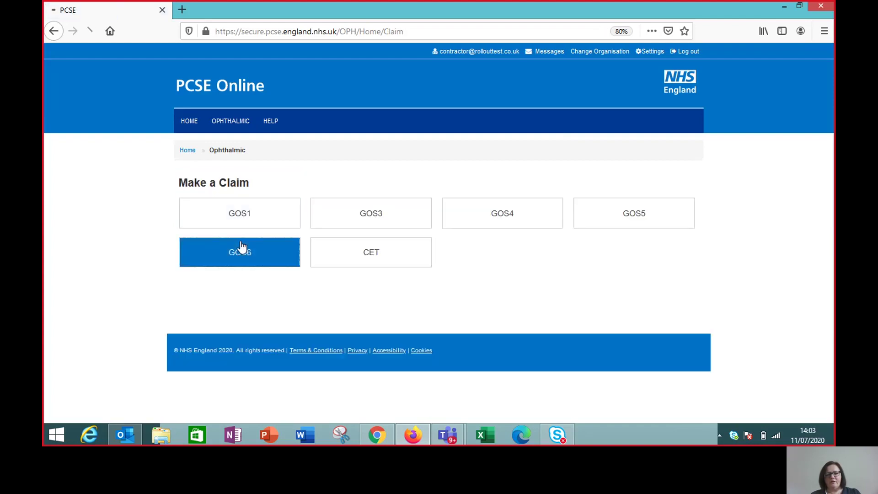
pyautogui.click(368, 228)
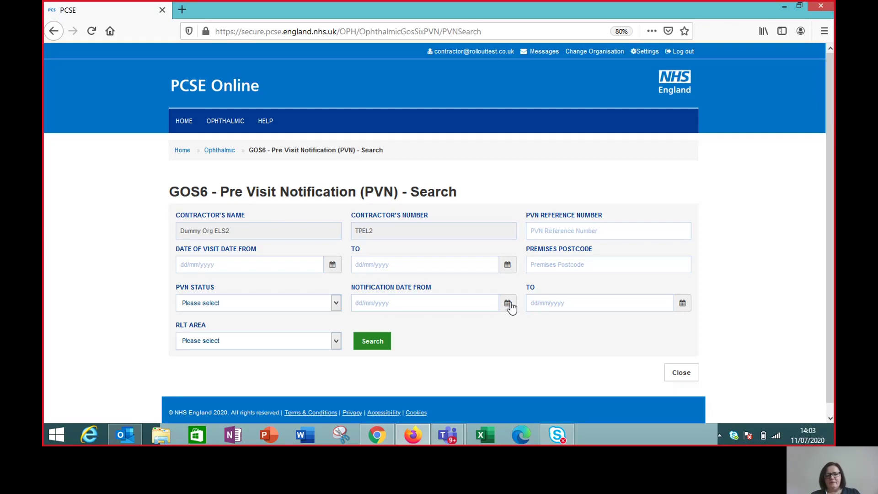
# - Search with notification dates 11/07/2020 to 11/07/2020 and review the Accepted PVN result
pyautogui.scroll(-1, 616, 222)
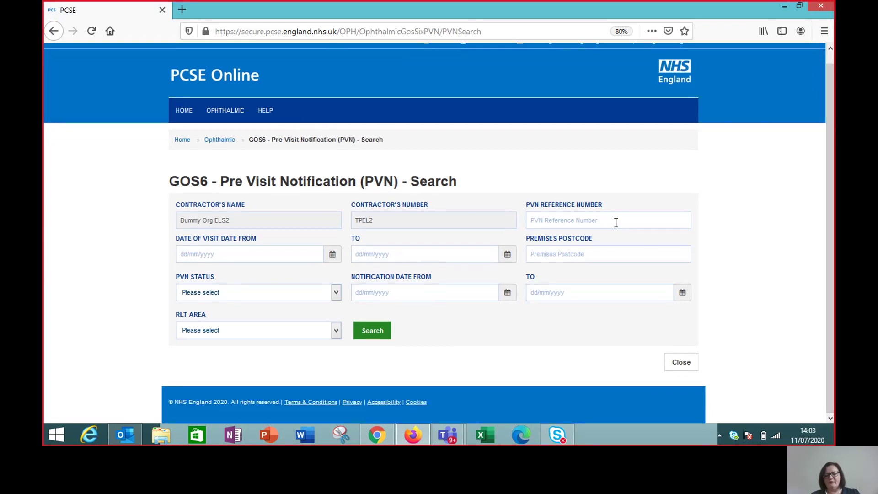
pyautogui.click(508, 295)
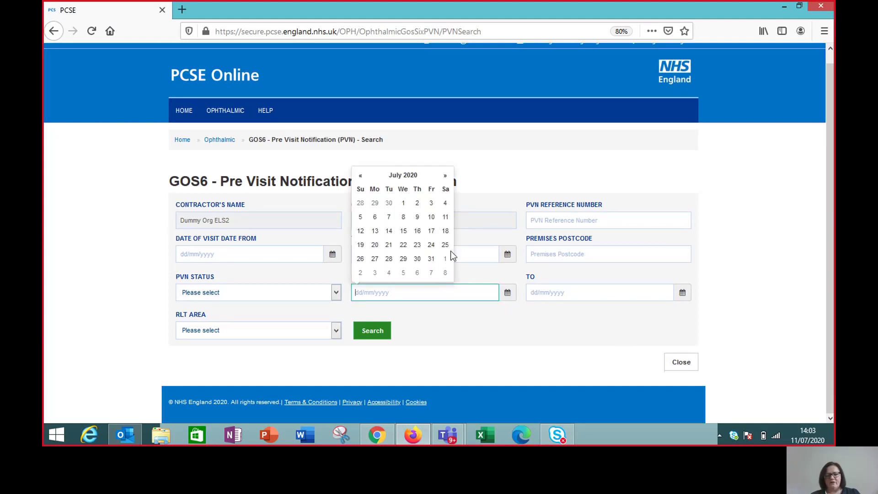
pyautogui.click(446, 217)
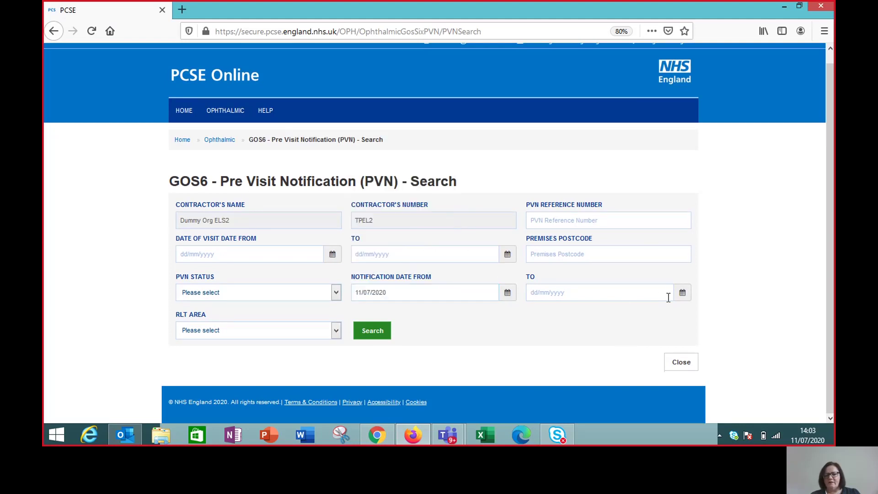
pyautogui.click(684, 294)
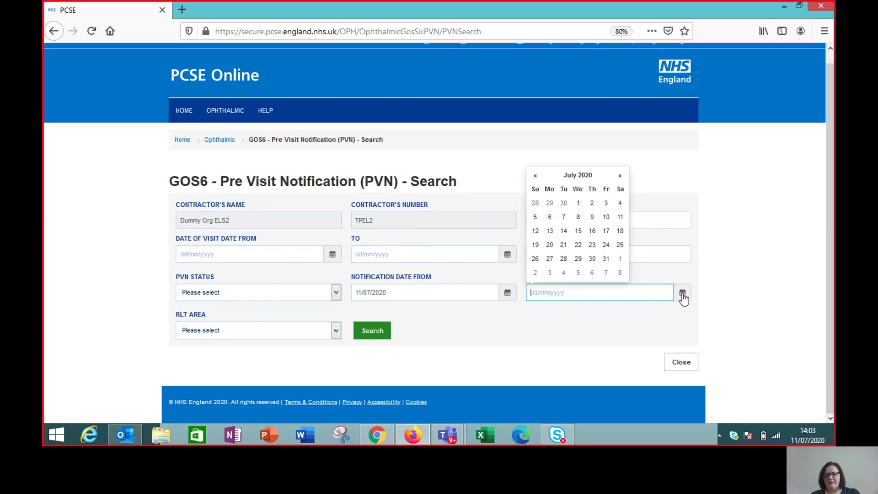
pyautogui.click(620, 220)
pyautogui.click(378, 333)
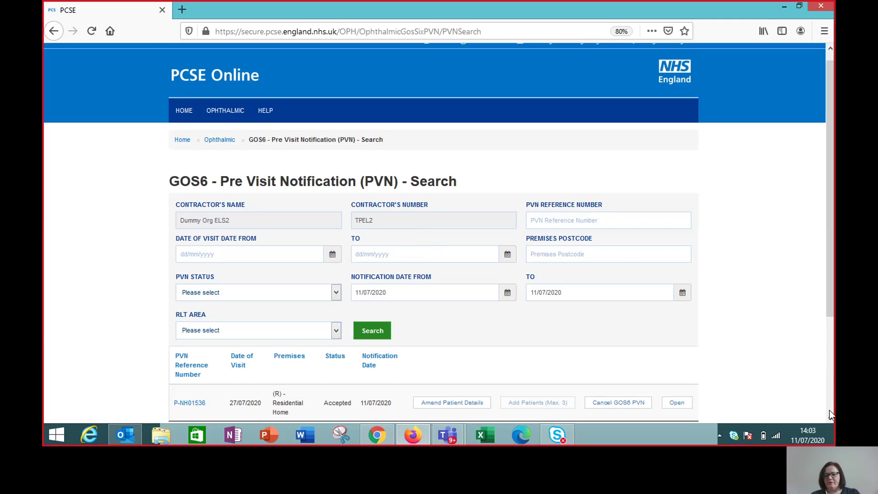
pyautogui.scroll(-4, 831, 414)
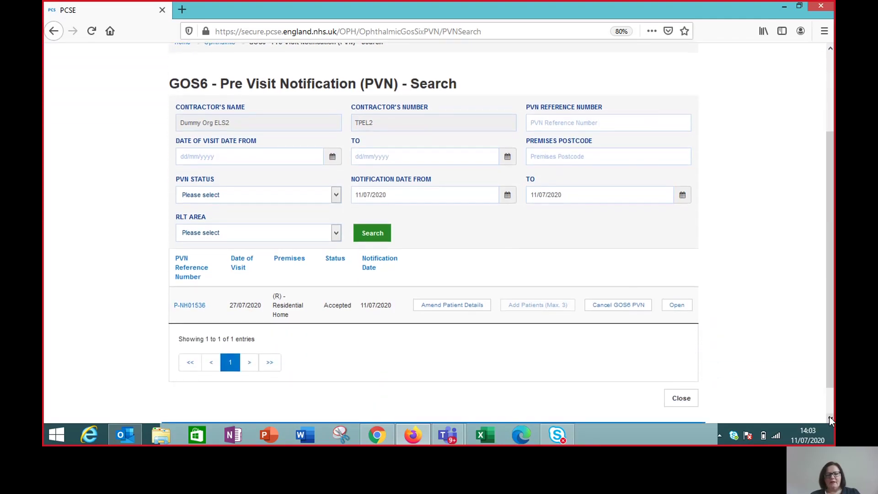
pyautogui.scroll(-1, 832, 421)
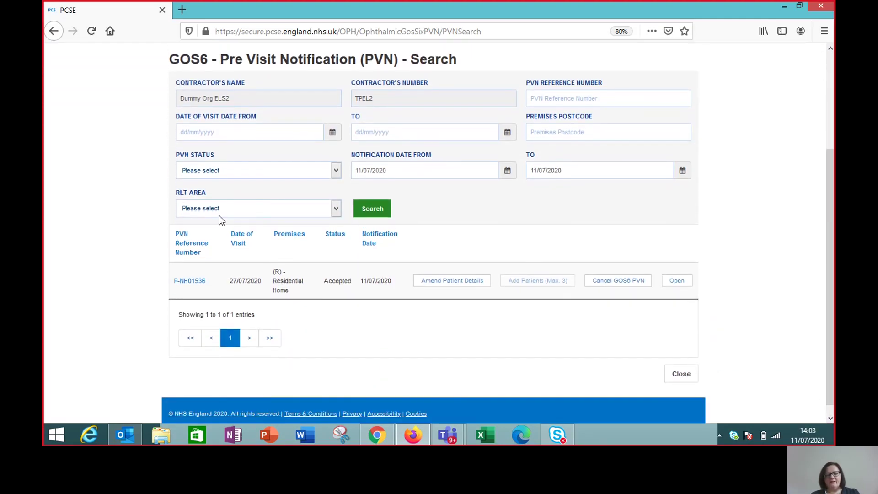